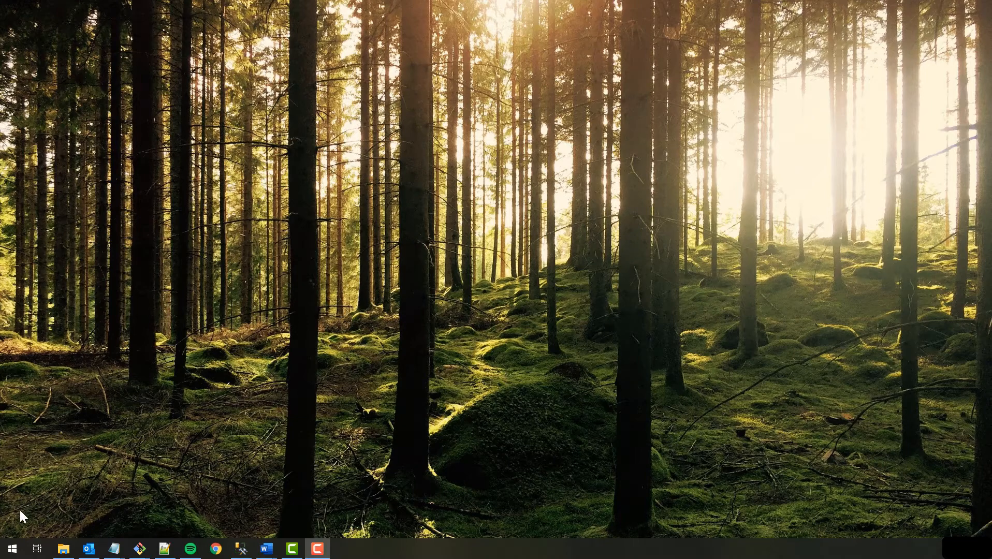
# Find and open Internet Information Services (IIS) Manager and enlarge its window to full screen
pyautogui.click(10, 551)
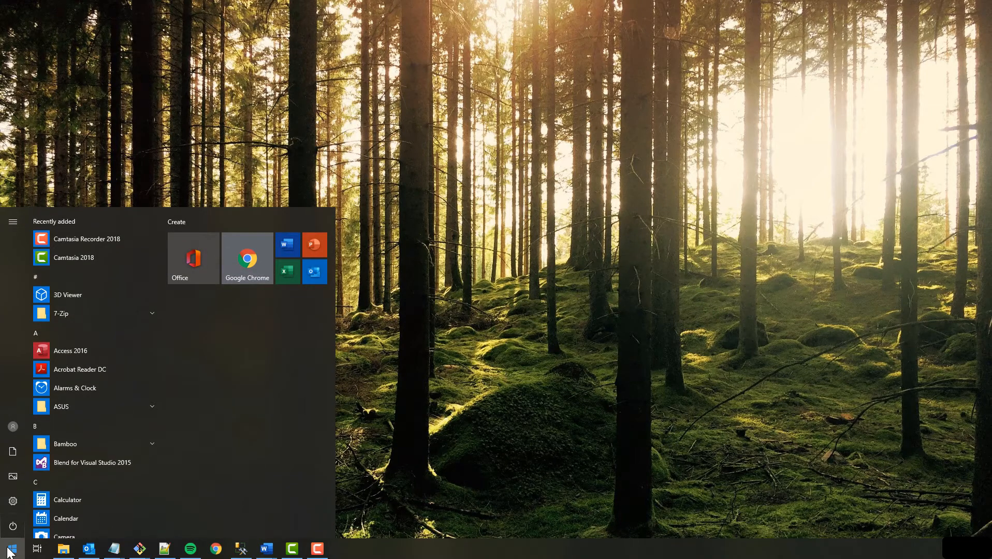
pyautogui.write('IIs')
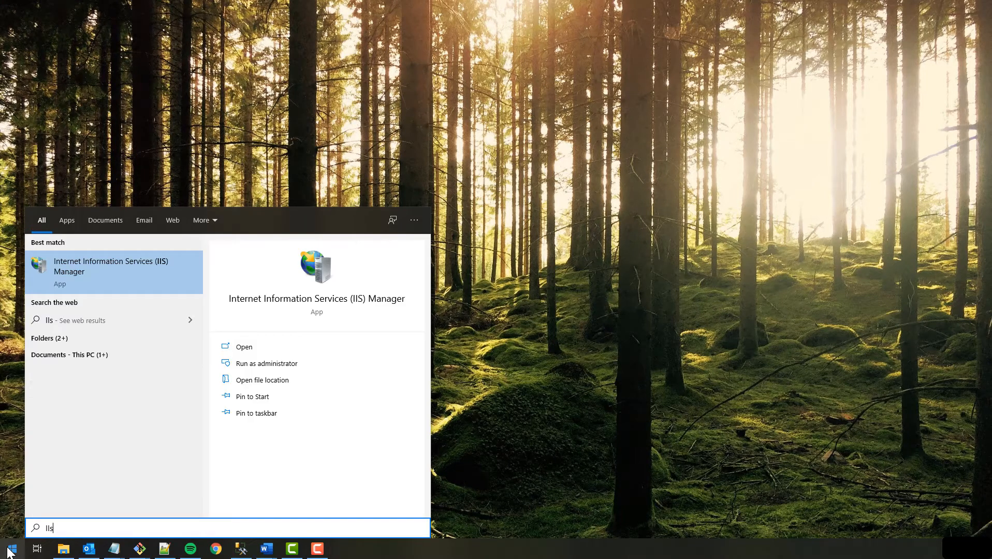
pyautogui.click(73, 276)
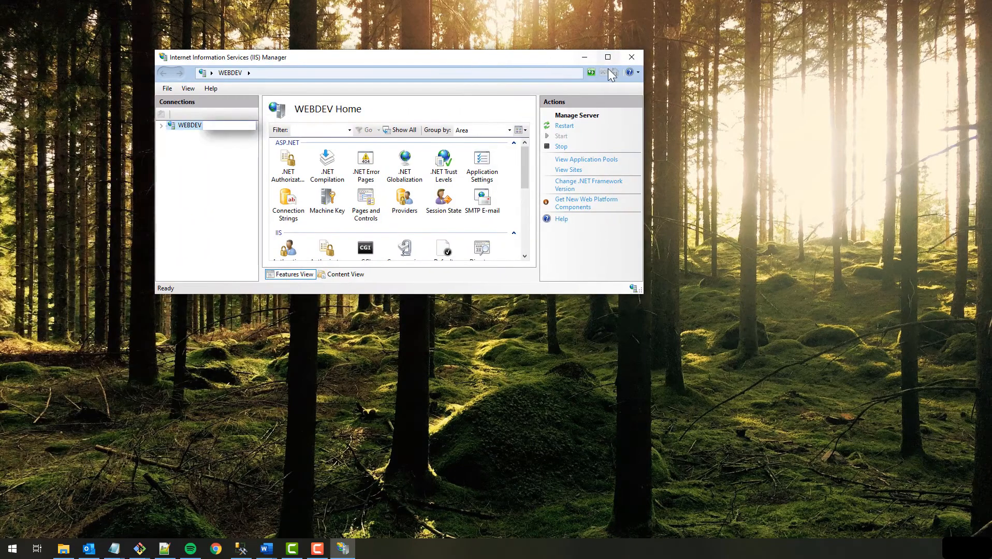
pyautogui.click(608, 57)
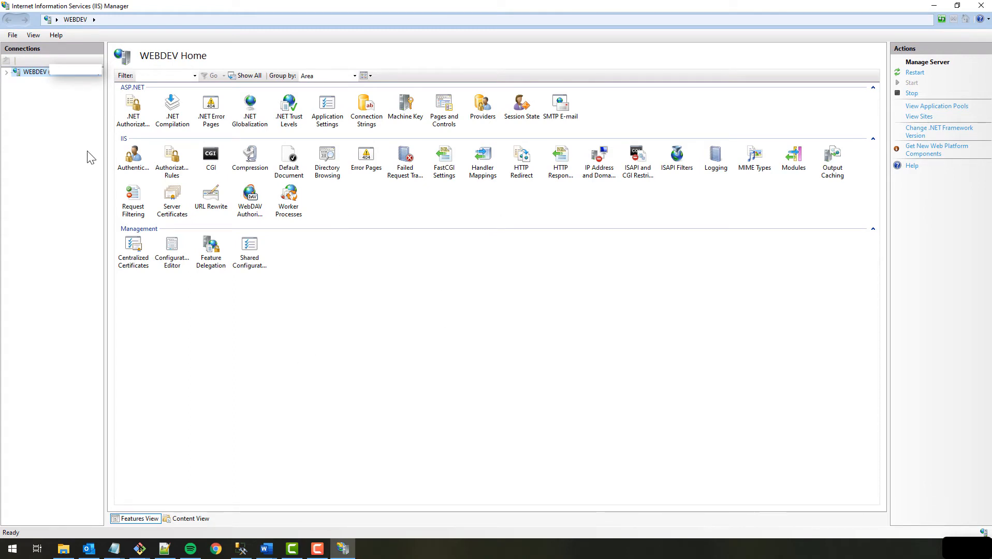
# Start adding a website under the server's Sites and name it Mywebsiteproject1
pyautogui.click(5, 72)
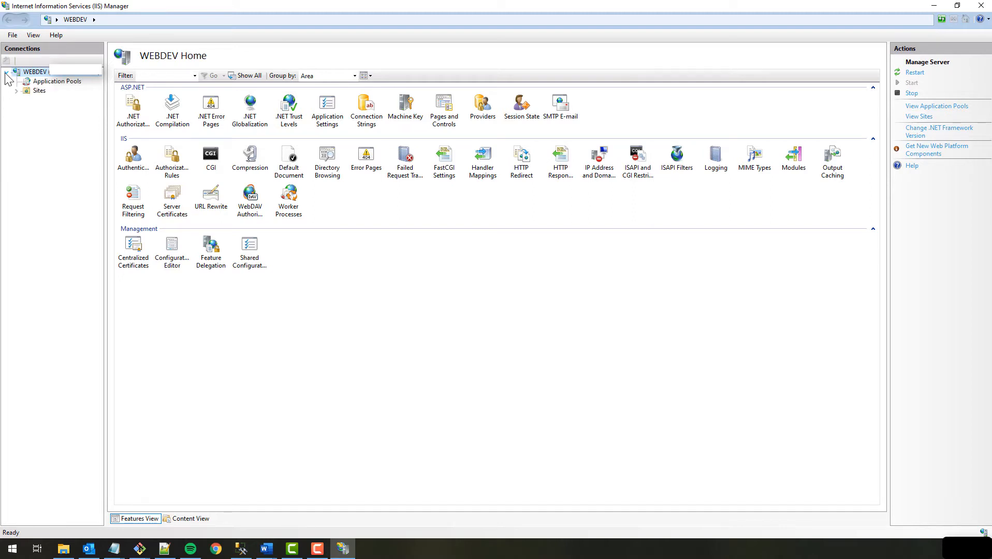
pyautogui.rightClick(39, 93)
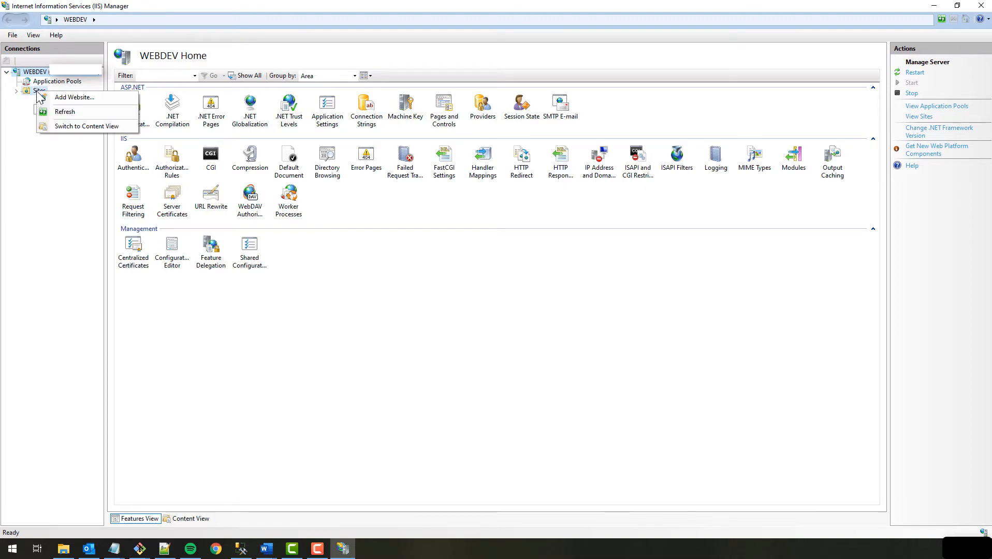
pyautogui.click(64, 98)
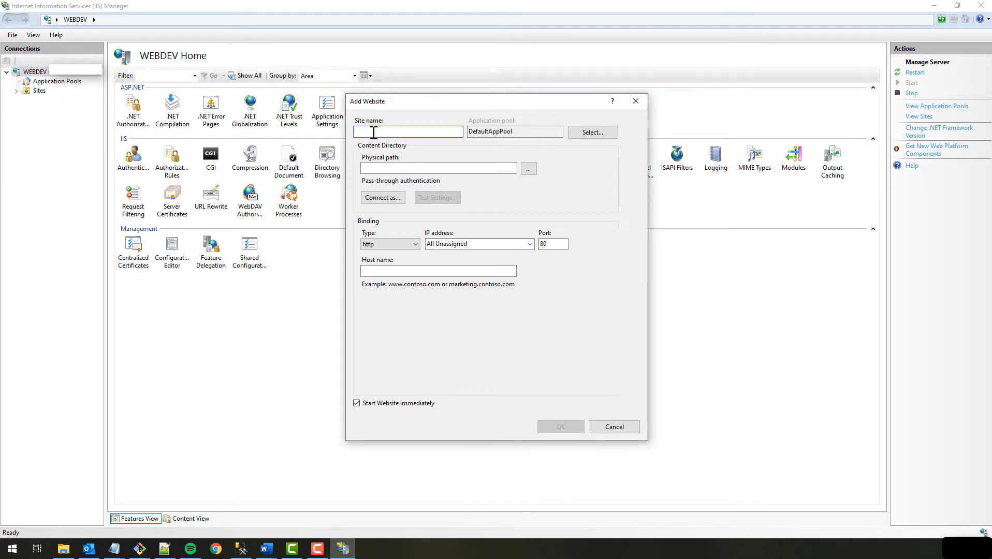
pyautogui.write('Mywebsite')
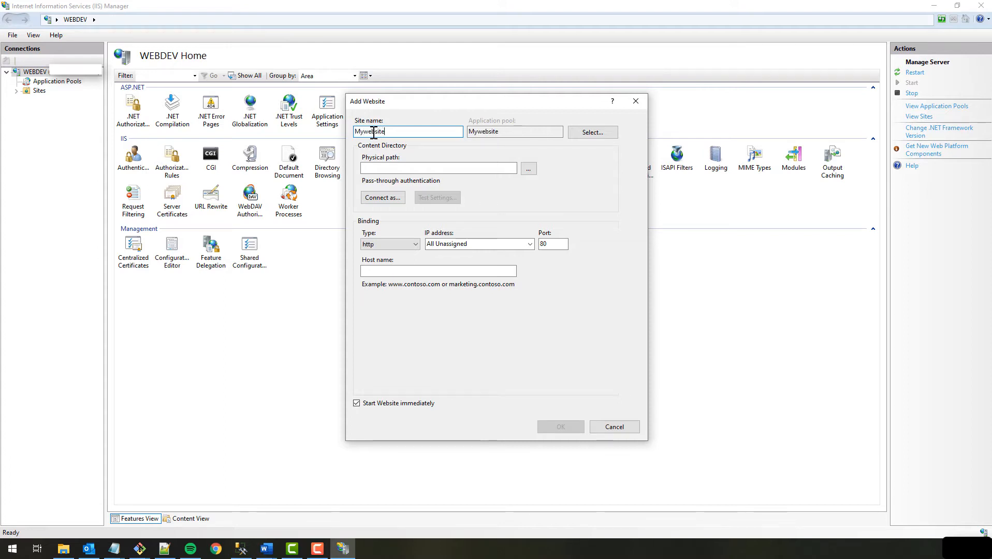
pyautogui.write('project1')
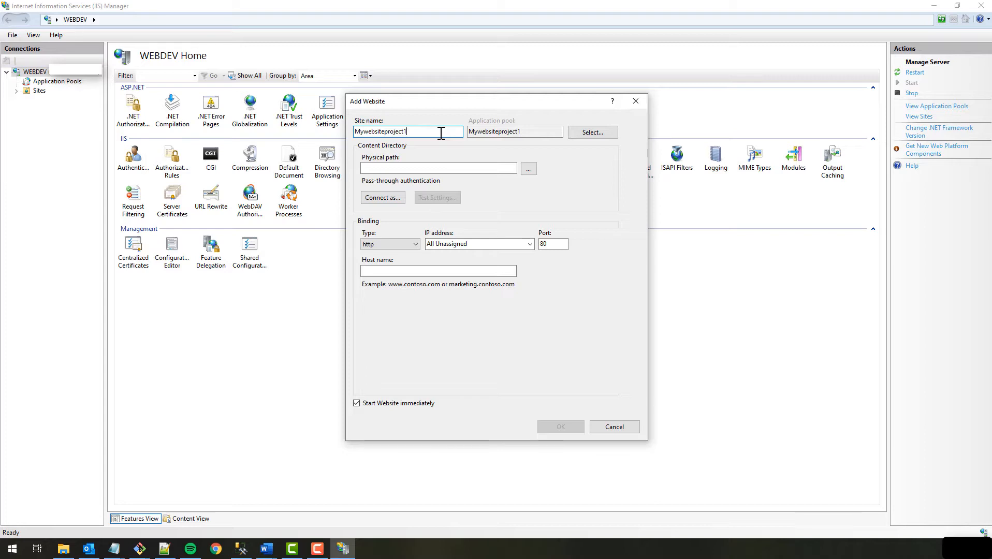
# Set the new site's physical path to C:\inetpub\Project1\MyWebsite\MyWebsite by browsing to the inner MyWebsite folder
pyautogui.click(528, 169)
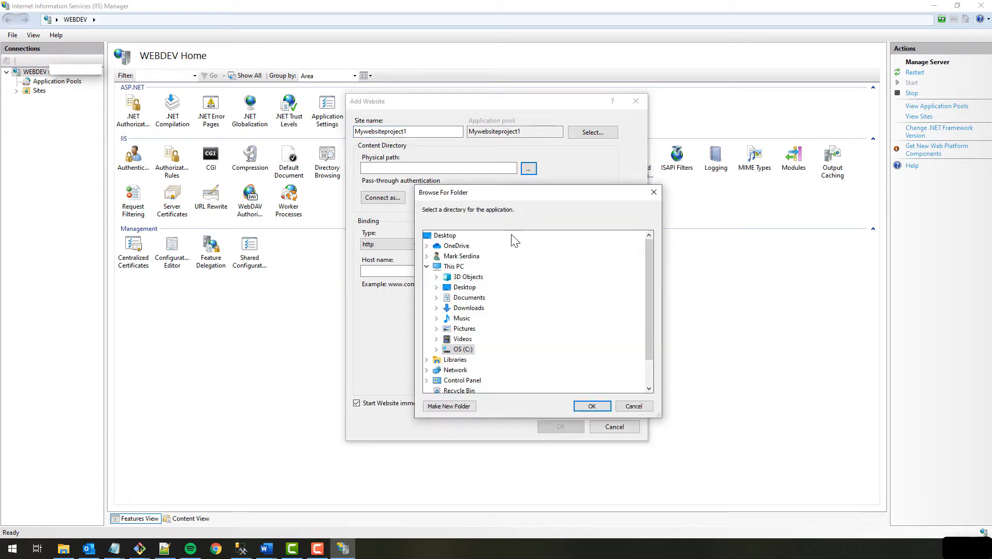
pyautogui.click(435, 349)
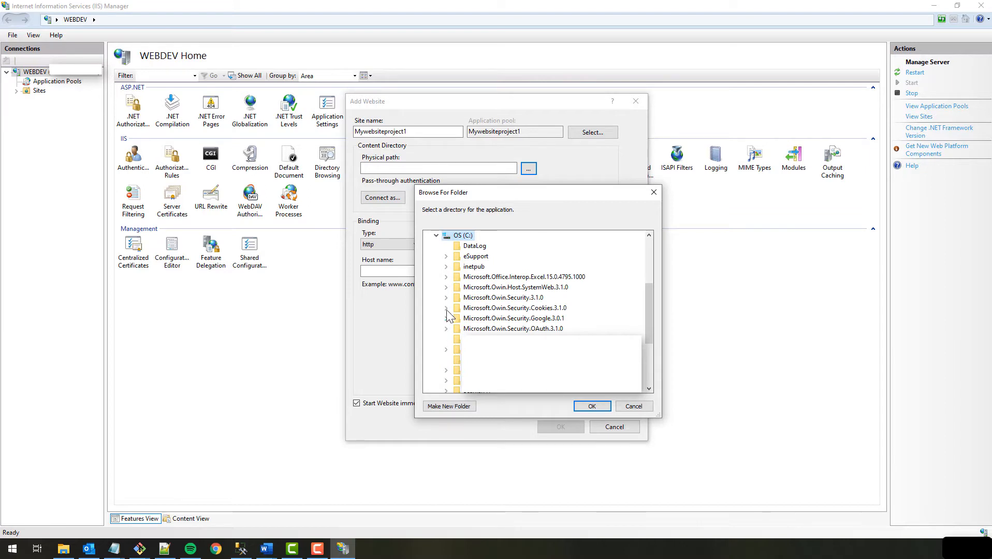
pyautogui.click(446, 266)
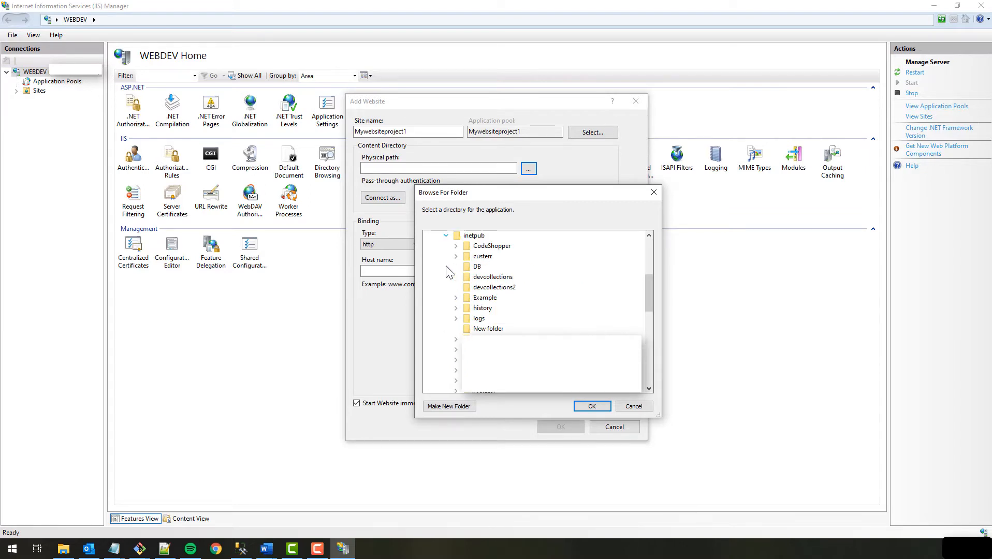
pyautogui.scroll(-2, 473, 295)
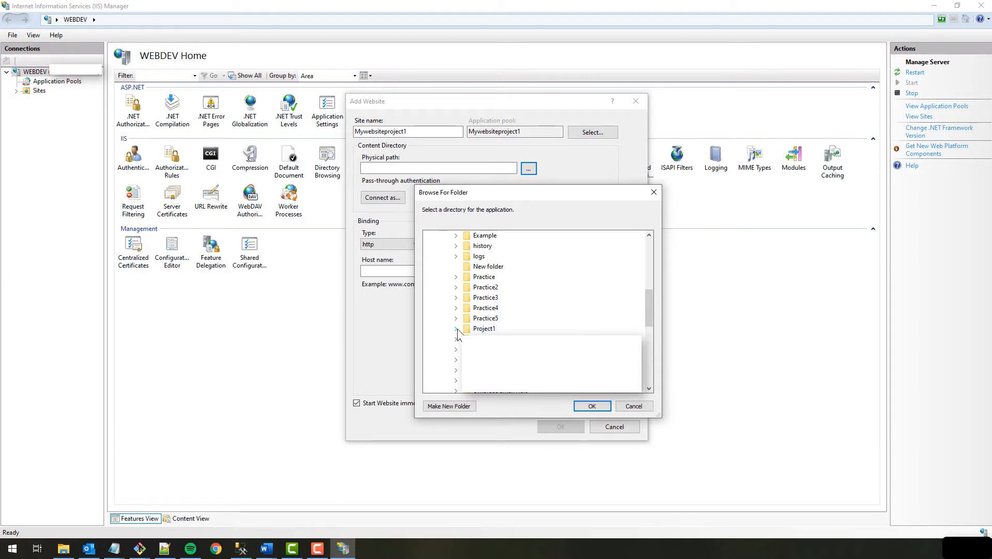
pyautogui.click(455, 329)
pyautogui.click(466, 339)
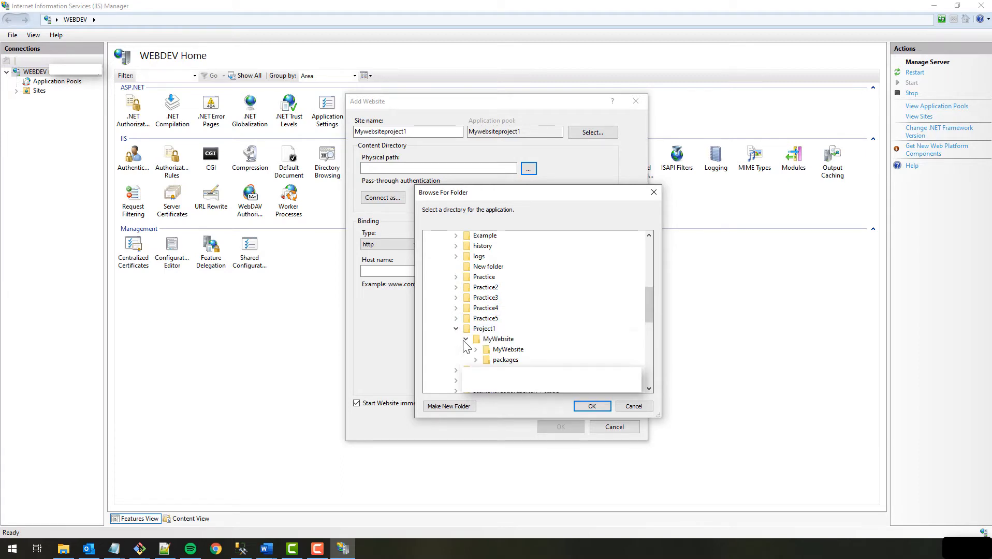
pyautogui.click(476, 349)
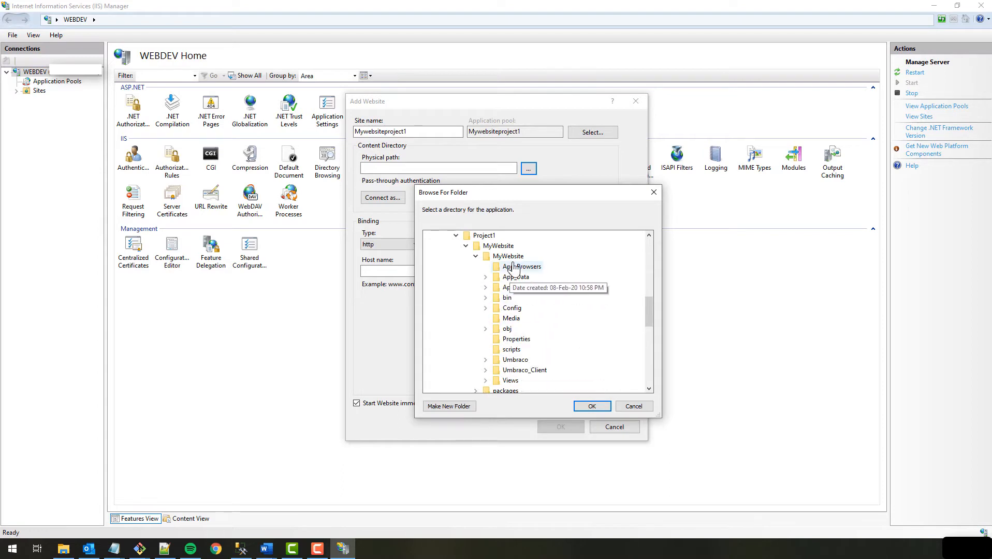
pyautogui.click(512, 259)
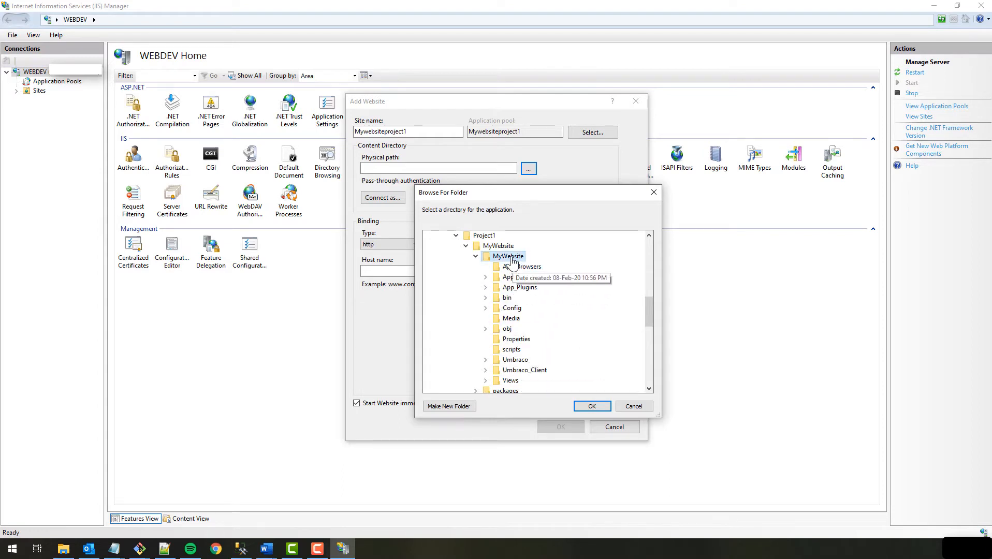
pyautogui.click(591, 405)
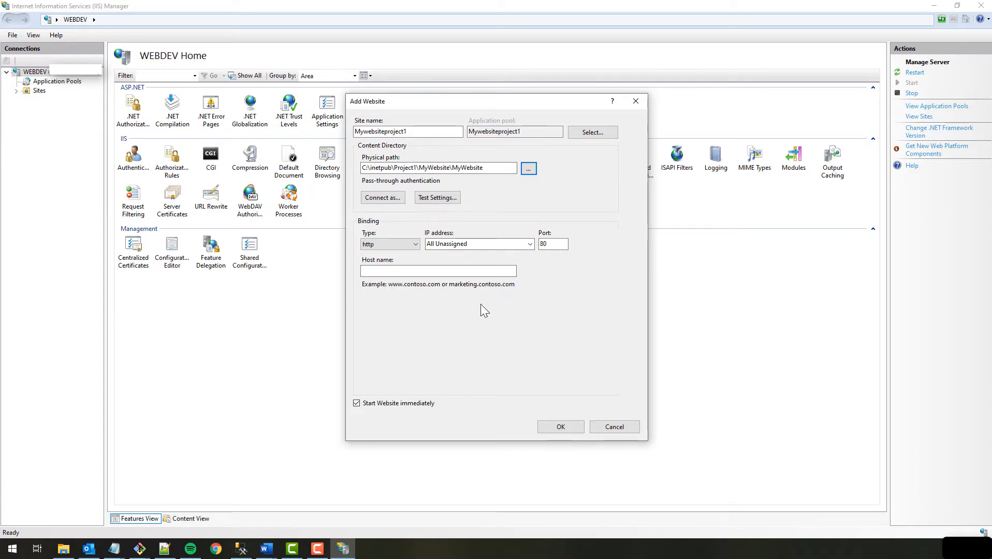
# Set the site's binding to IP address 192.168.1.81 and port 84
pyautogui.click(529, 245)
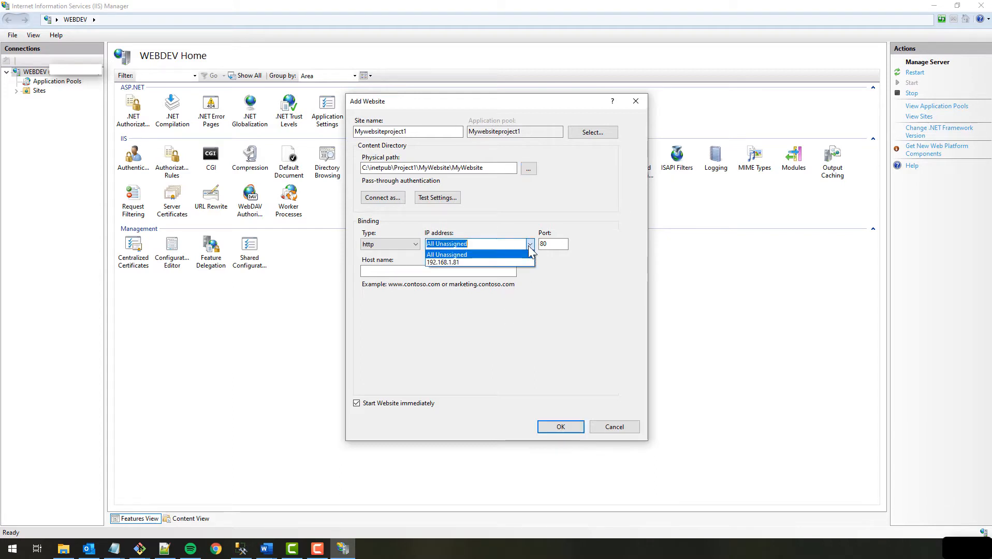
pyautogui.click(489, 261)
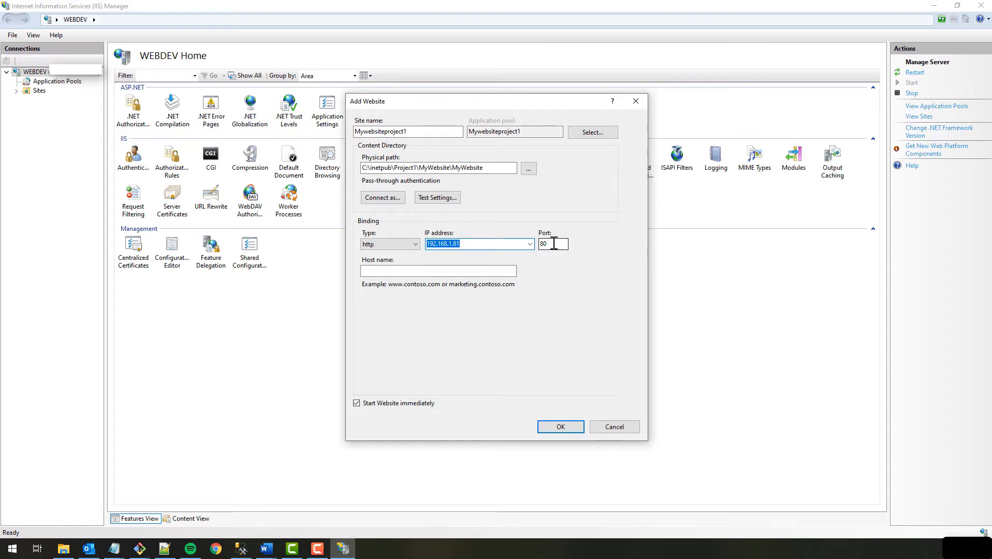
pyautogui.moveTo(553, 244); pyautogui.dragTo(523, 244)
pyautogui.write('8')
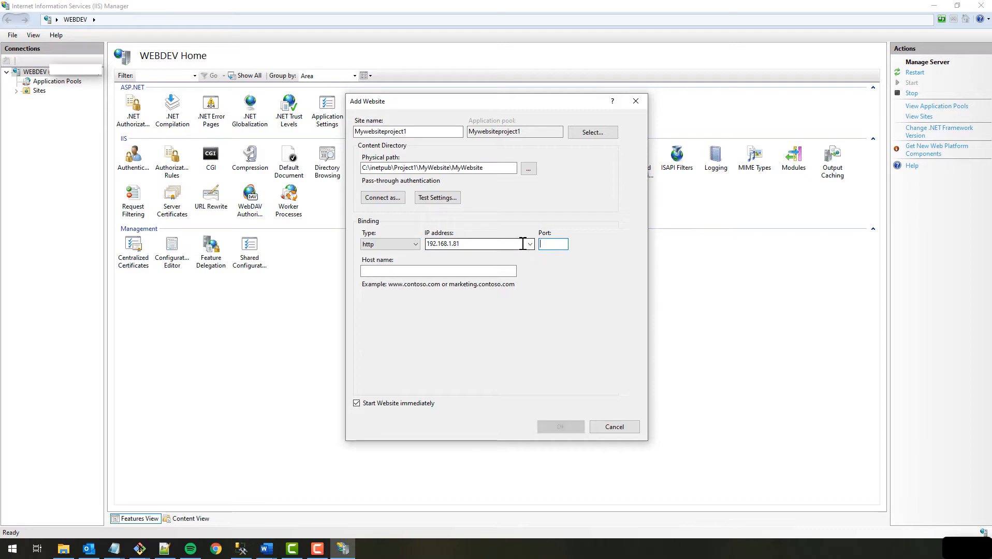
pyautogui.write('4')
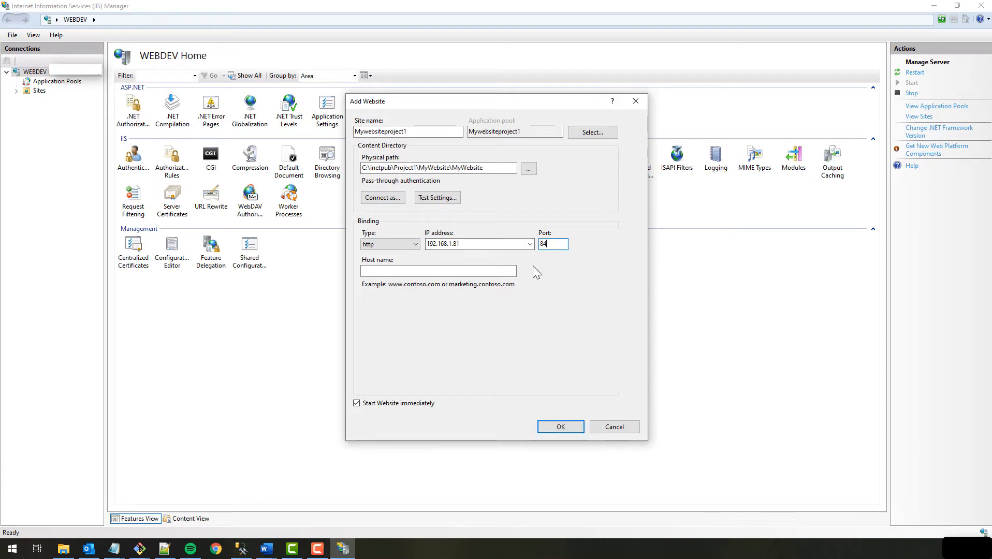
# Switch the binding's IP address to All Unassigned and back to 192.168.1.81
pyautogui.click(528, 246)
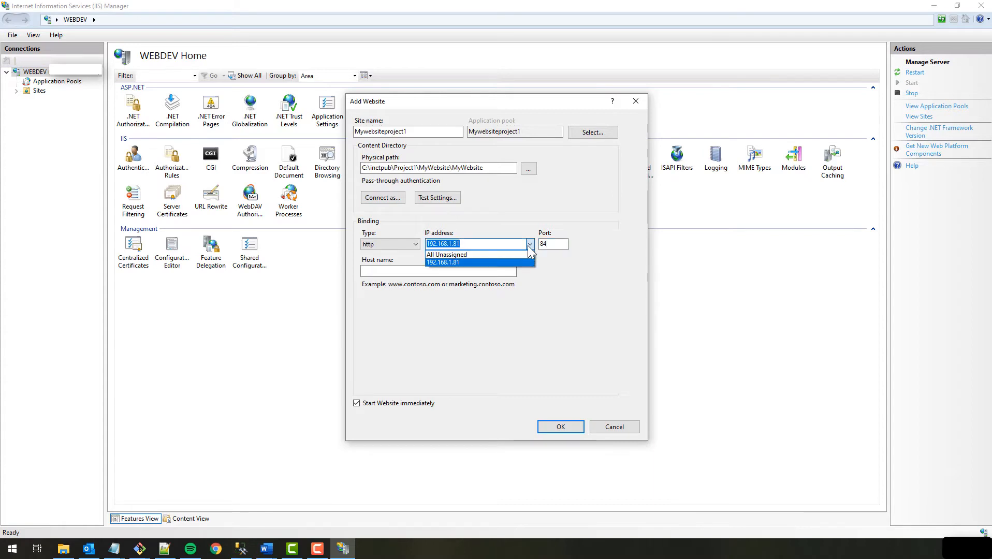
pyautogui.click(474, 254)
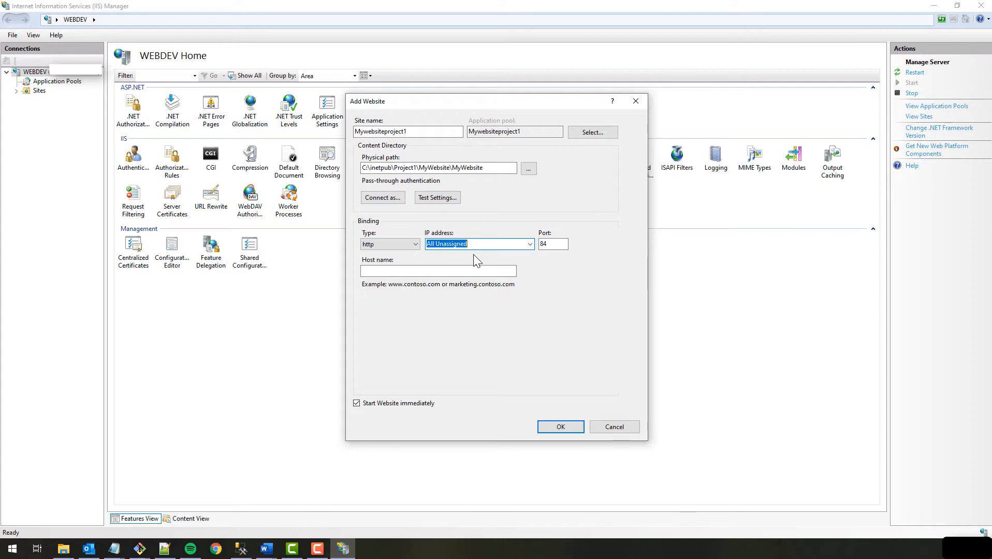
pyautogui.click(529, 244)
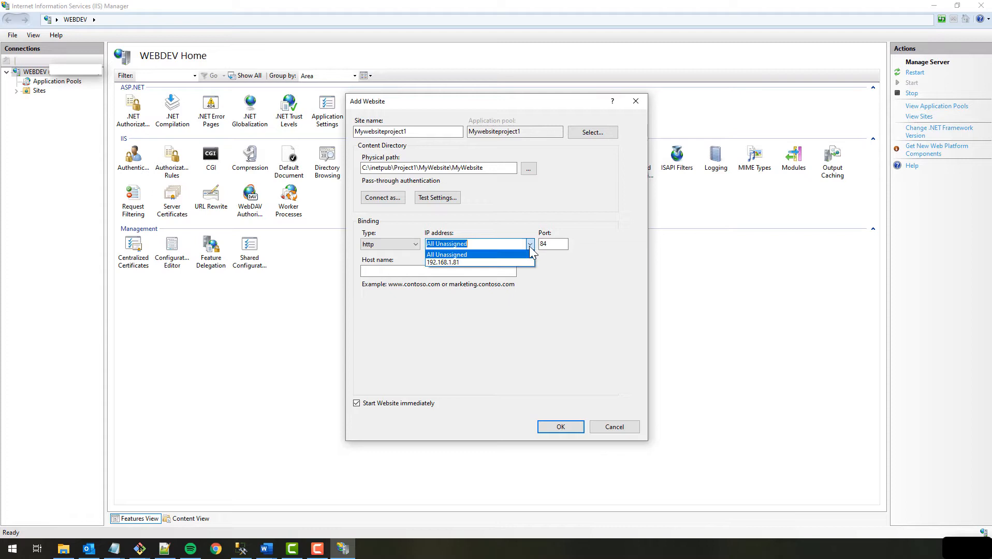
pyautogui.click(494, 261)
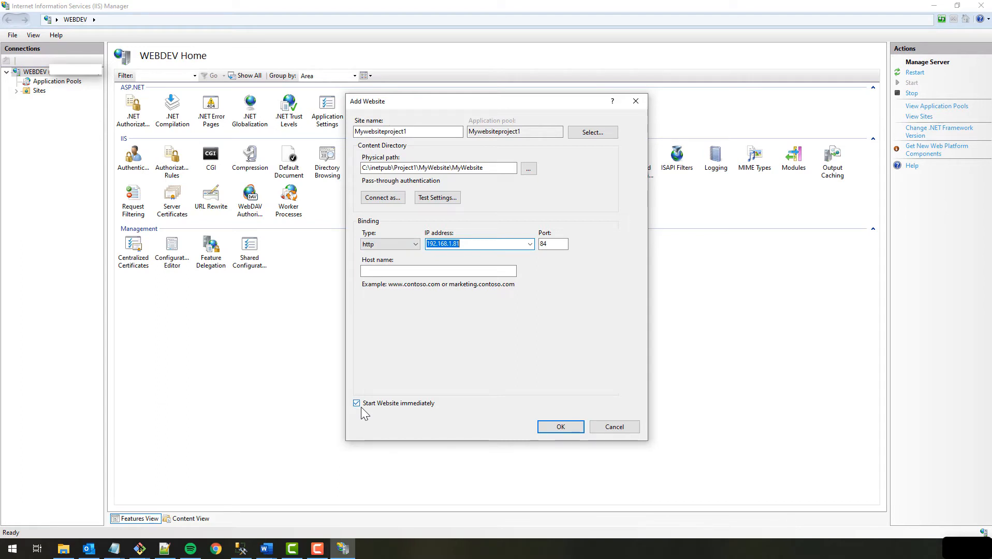
# Create the website and browse it at 192.168.1.81:84 in Chrome
pyautogui.click(560, 423)
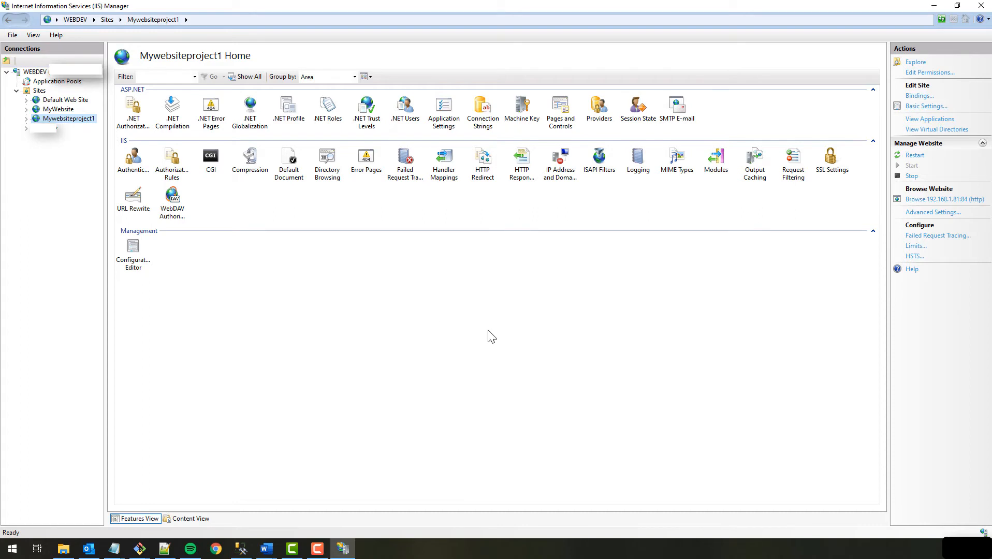
pyautogui.click(933, 200)
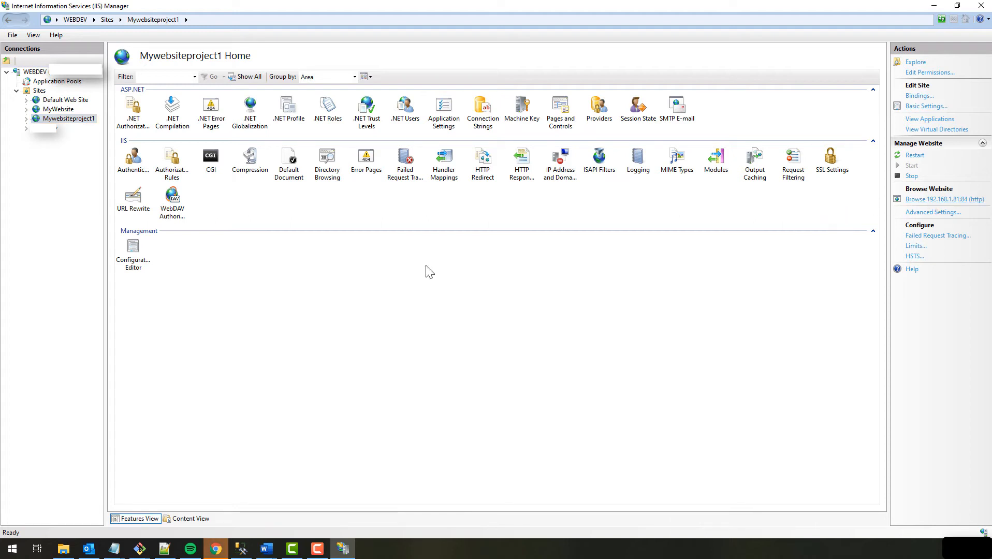
pyautogui.hotkey('alt', 'Tab')
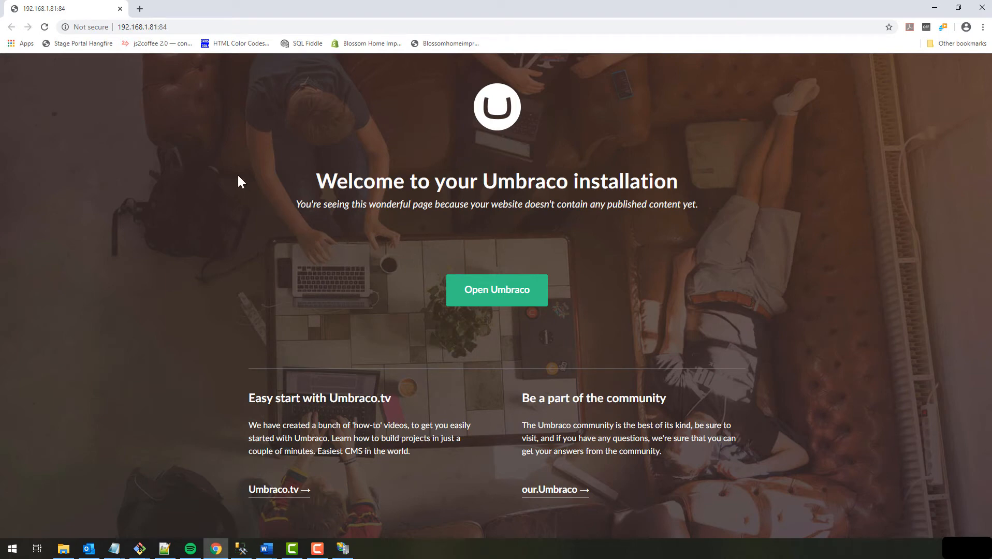
# Append a slash to the site address 192.168.1.81:84 in the browser
pyautogui.click(197, 30)
pyautogui.click(194, 30)
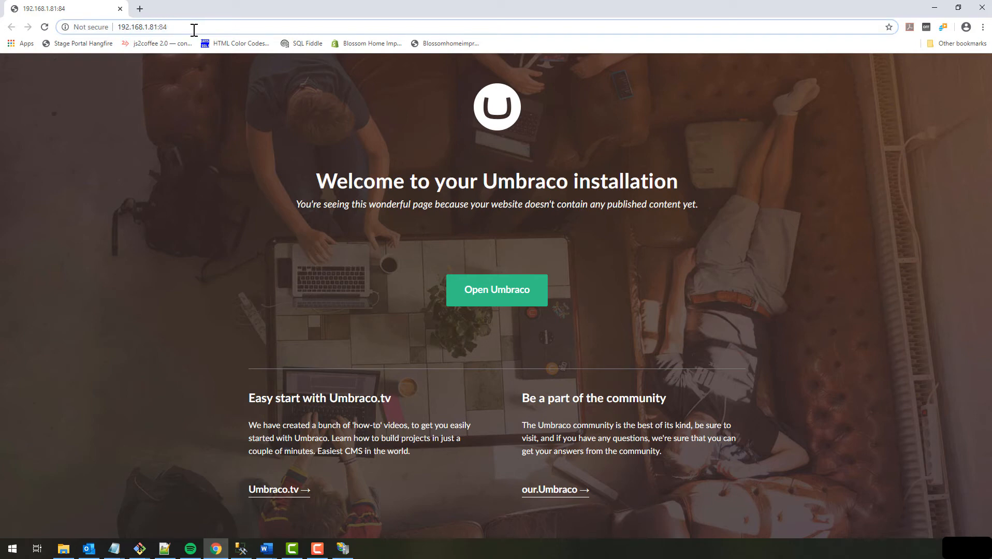
pyautogui.write('/')
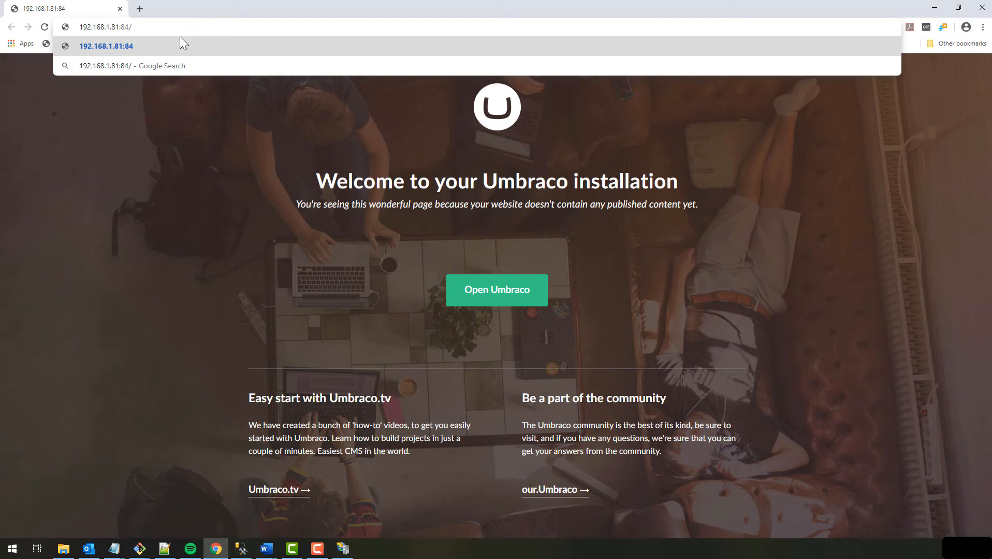
pyautogui.moveTo(164, 29); pyautogui.dragTo(91, 31)
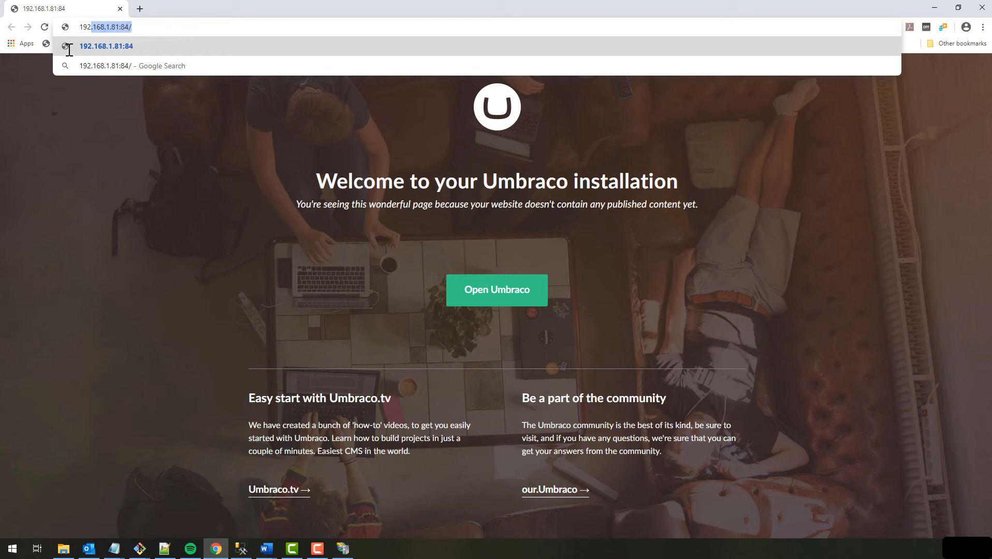
pyautogui.click(141, 27)
pyautogui.tripleClick(113, 27)
pyautogui.click(145, 27)
pyautogui.moveTo(129, 27); pyautogui.dragTo(55, 41)
pyautogui.moveTo(118, 27); pyautogui.dragTo(62, 45)
pyautogui.click(122, 27)
pyautogui.moveTo(128, 27); pyautogui.dragTo(122, 27)
# Complete the address as 192.168.1.81:84/umbraco and load the Umbraco login page
pyautogui.click(135, 28)
pyautogui.write('umbra')
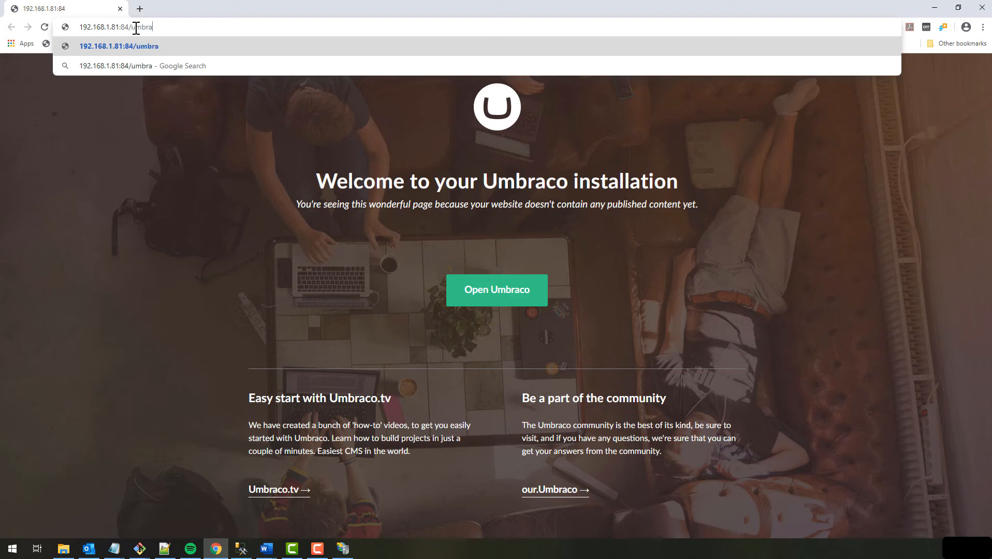
pyautogui.write('co')
pyautogui.press('Return')
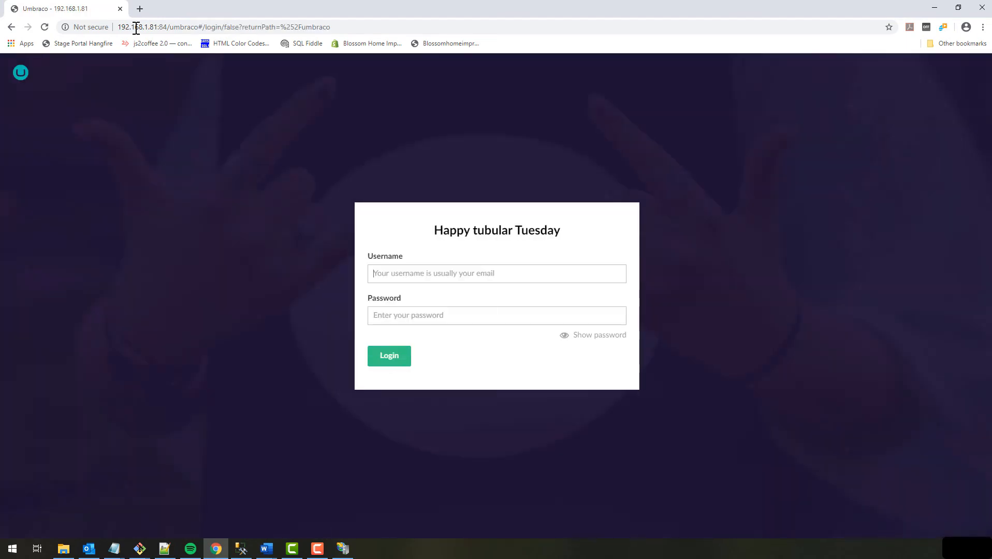
# Fill in the username of the Umbraco login form with the account's e-mail address
pyautogui.click(434, 274)
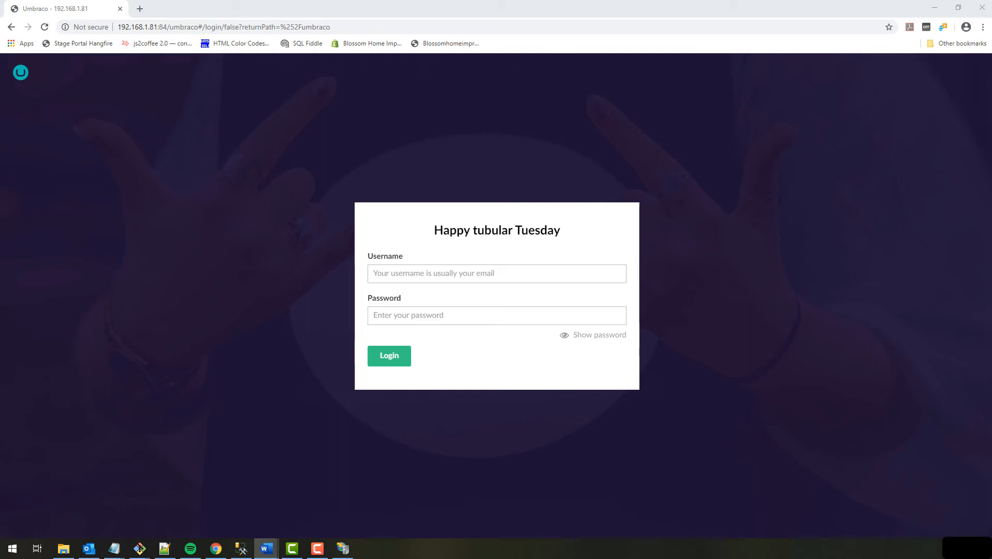
pyautogui.click(411, 274)
pyautogui.press('Down')
pyautogui.press('Return')
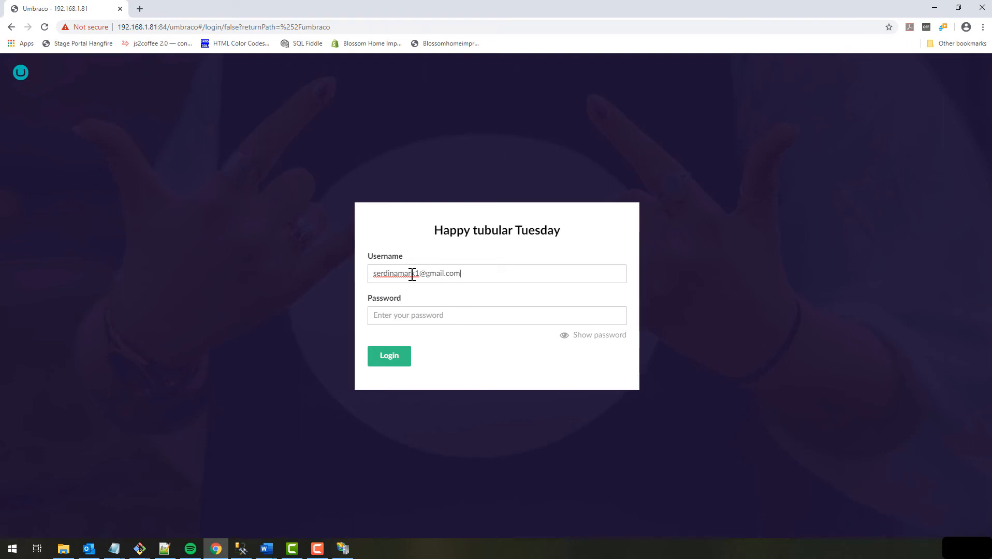
# Log in to the Umbraco back office with the account password and close the welcome tour
pyautogui.hotkey('alt', 'Tab')
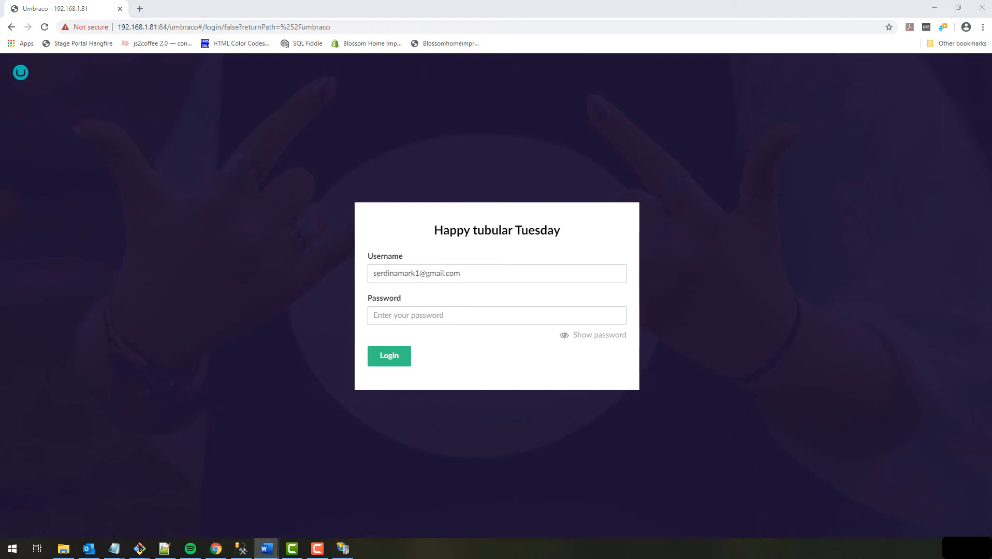
pyautogui.click(414, 320)
pyautogui.hotkey('ctrl', 'v')
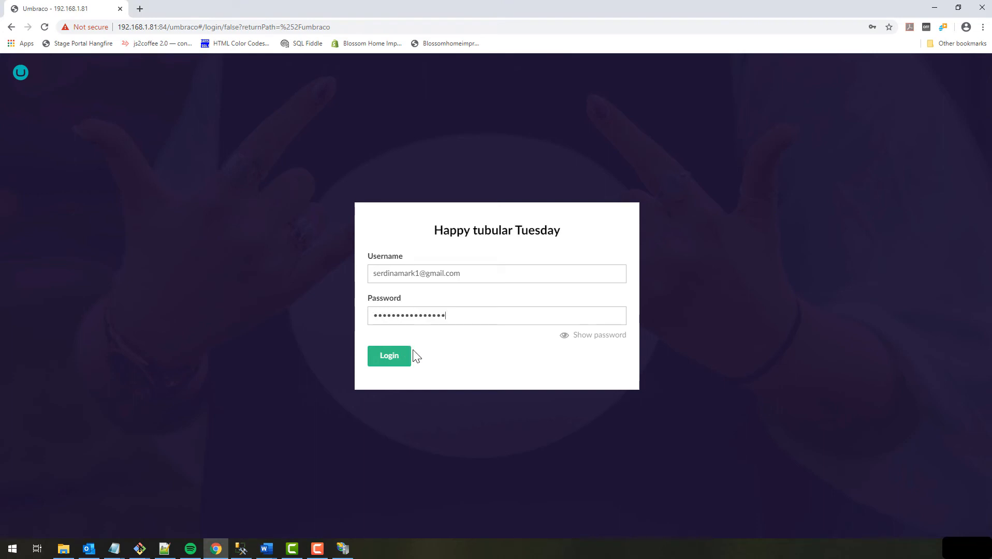
pyautogui.click(388, 359)
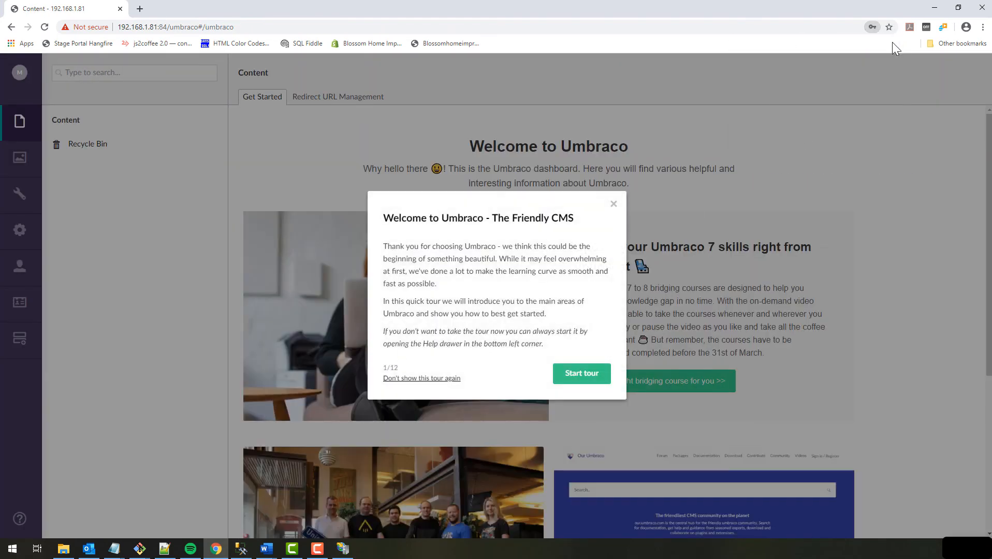
pyautogui.click(890, 43)
pyautogui.click(614, 207)
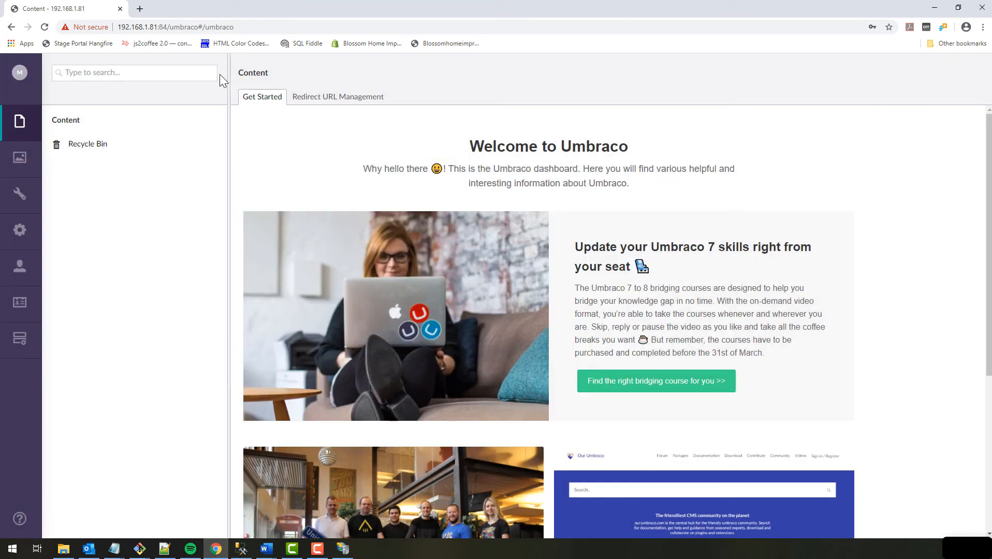
# Review the IP address, port and umbraco path of the site address, and look through the Get Started dashboard
pyautogui.moveTo(168, 26); pyautogui.dragTo(113, 35)
pyautogui.click(155, 27)
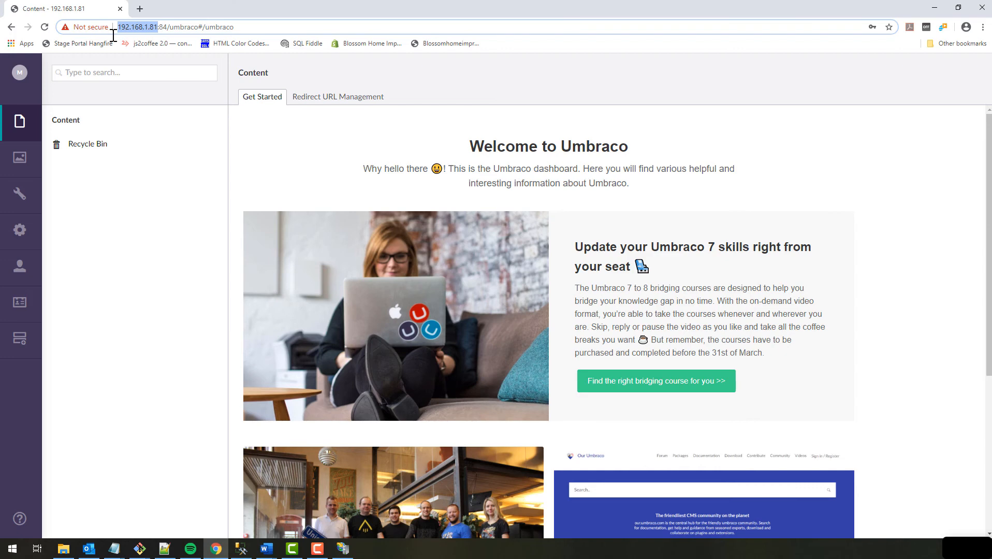
pyautogui.click(161, 27)
pyautogui.doubleClick(161, 27)
pyautogui.moveTo(169, 27); pyautogui.dragTo(259, 45)
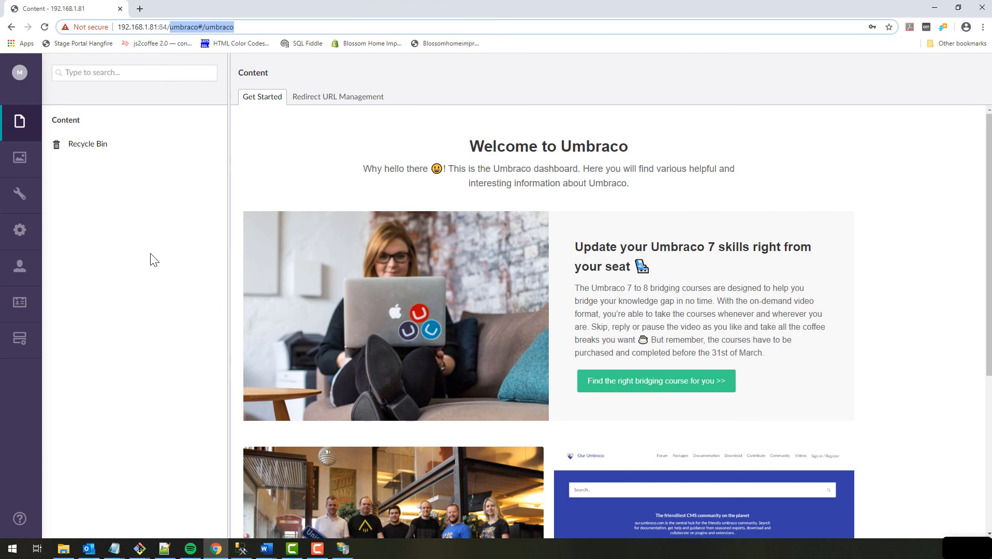
pyautogui.scroll(-6, 518, 283)
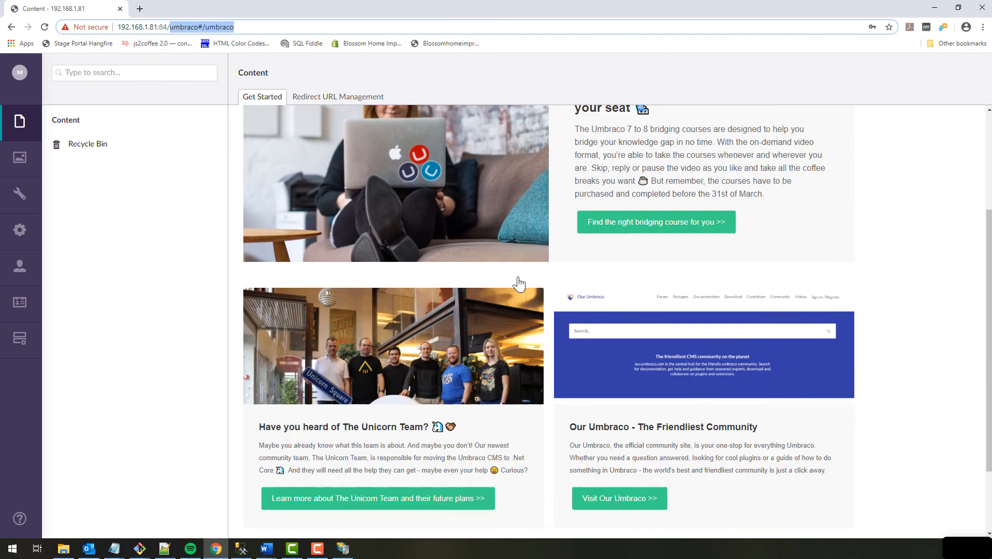
pyautogui.scroll(6, 422, 291)
pyautogui.scroll(-5, 239, 288)
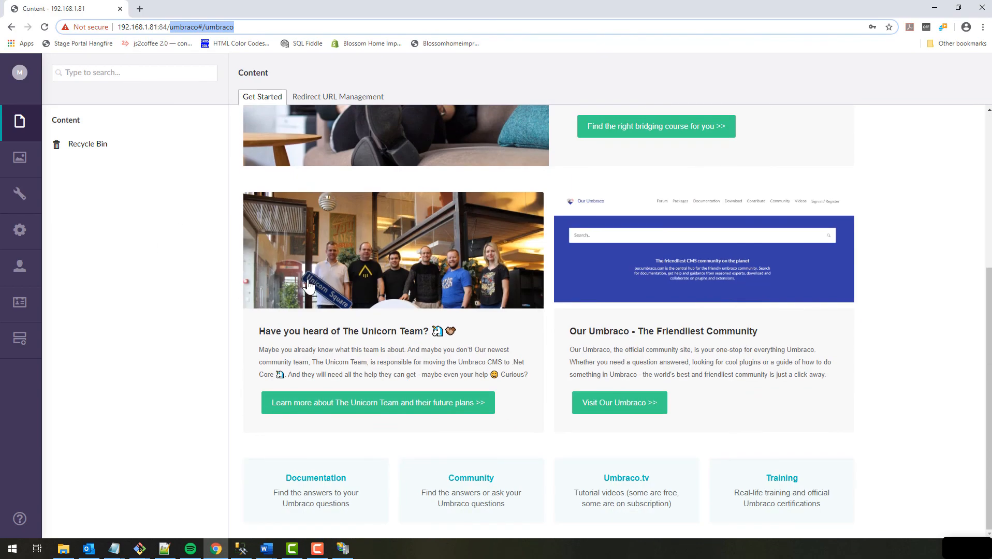